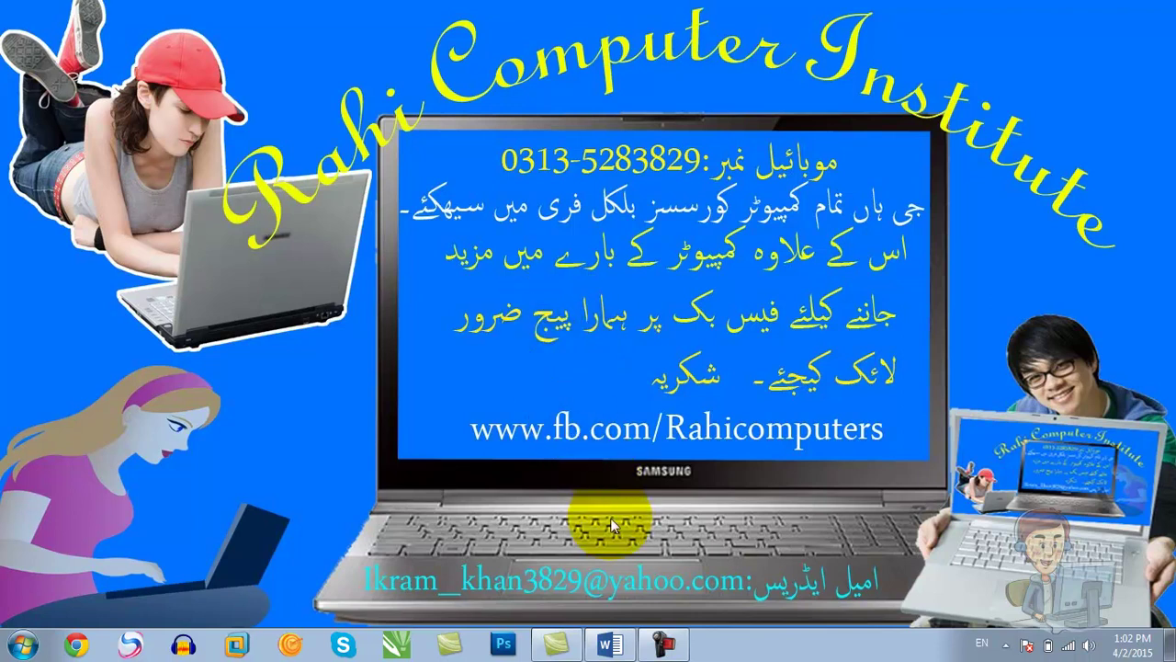
# Step: Restore the Word document and add وغیرہ after خطوط in the second Urdu line
pyautogui.click(612, 646)
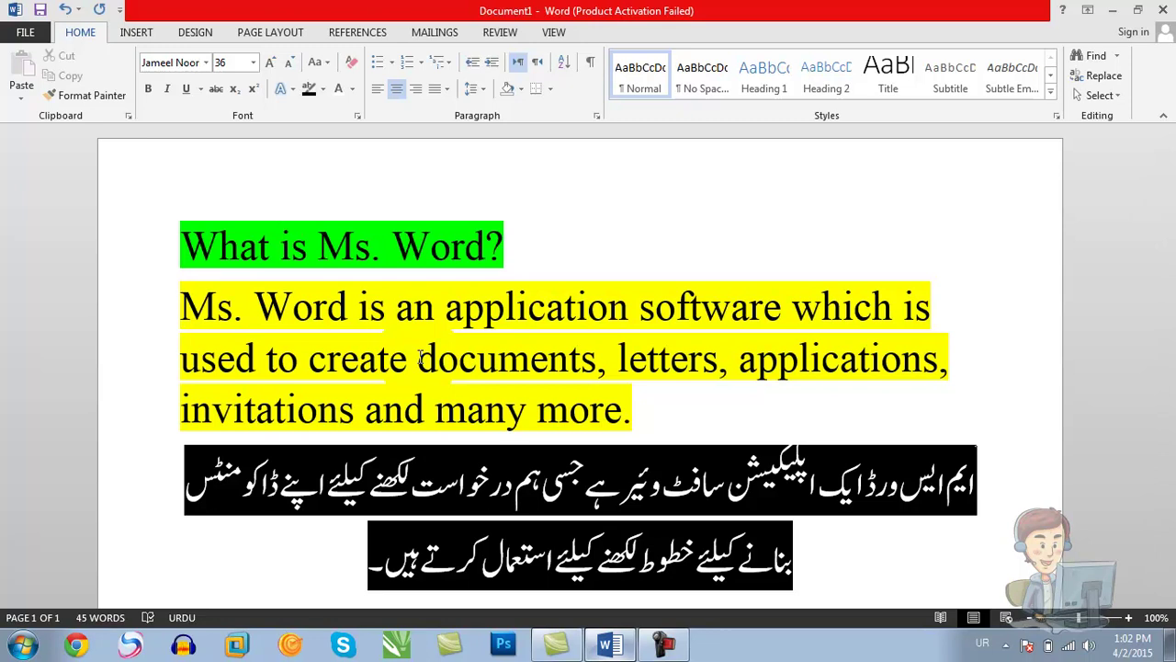
pyautogui.write('وغیرہ')
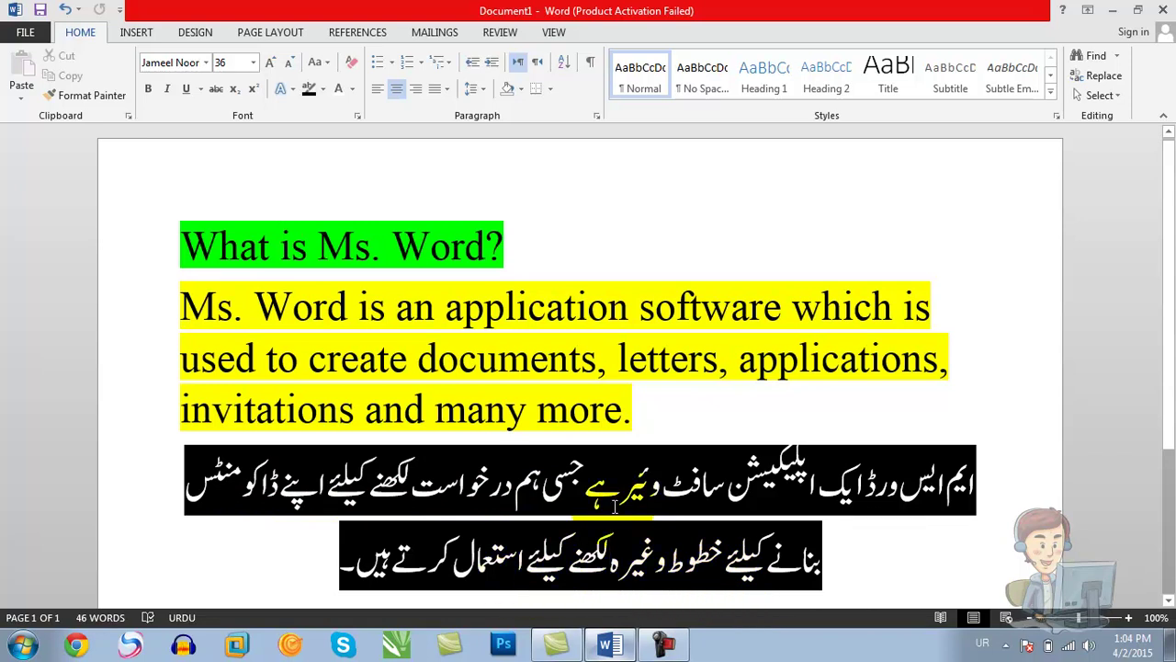
pyautogui.click(674, 499)
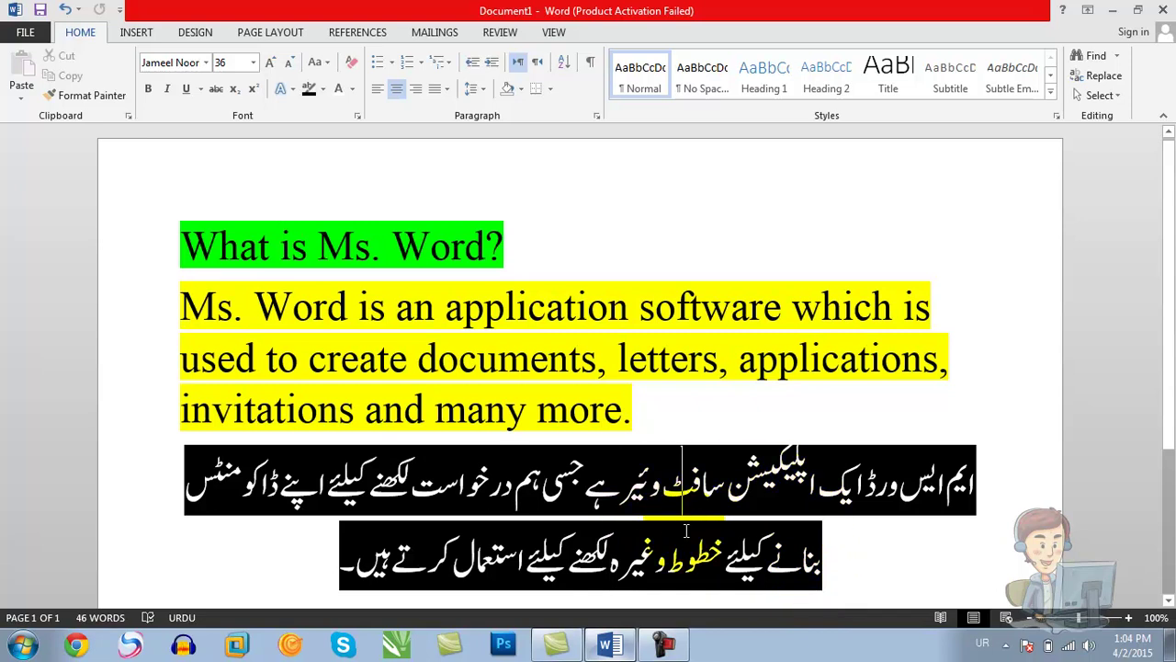
pyautogui.click(650, 418)
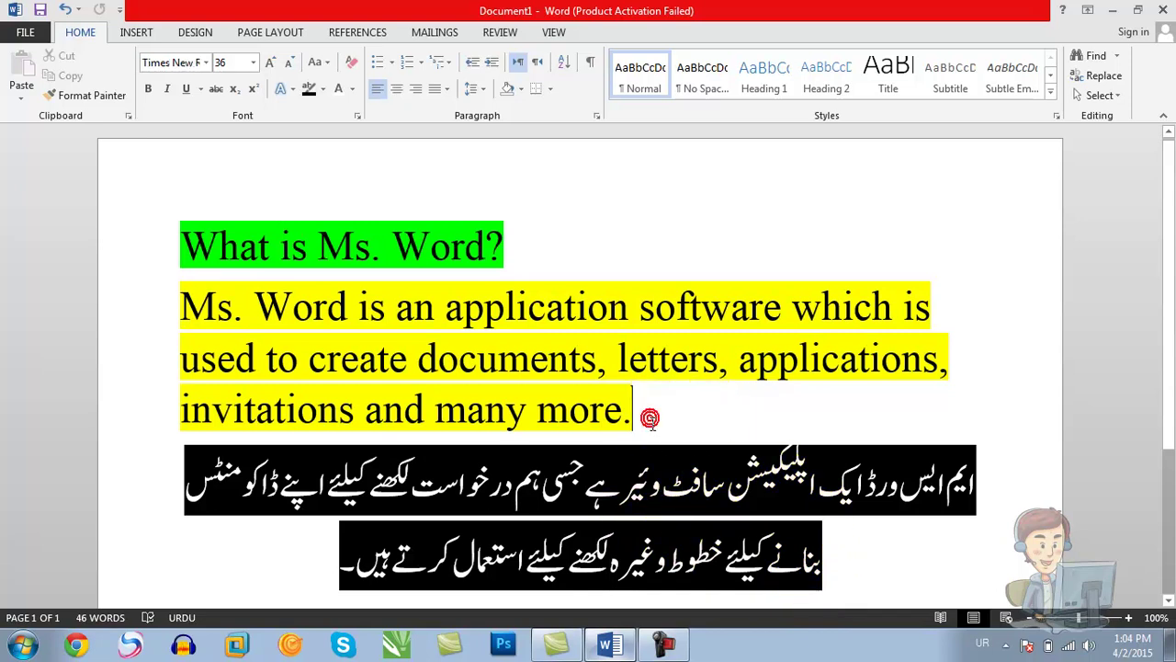
pyautogui.click(685, 501)
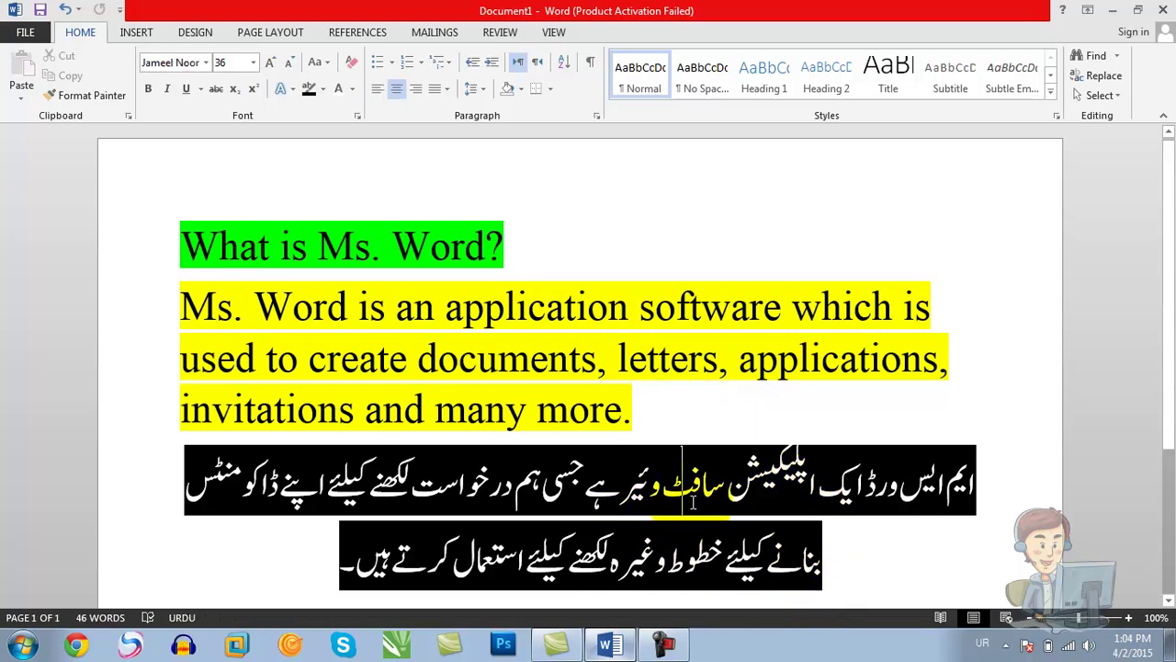
pyautogui.click(805, 484)
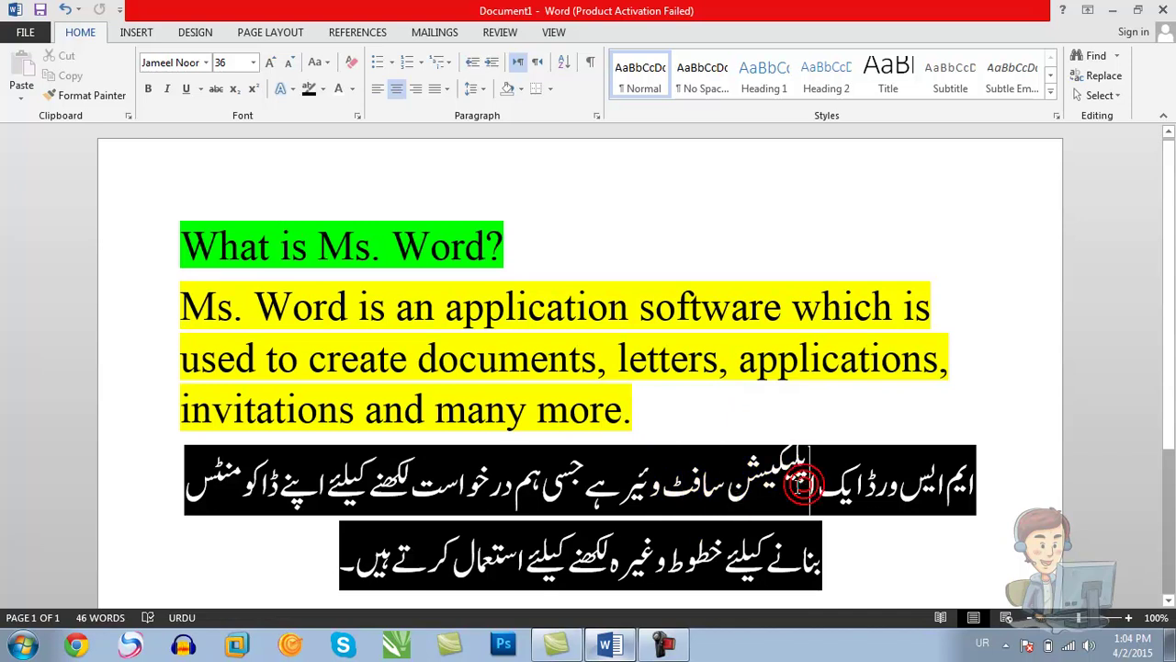
pyautogui.click(720, 360)
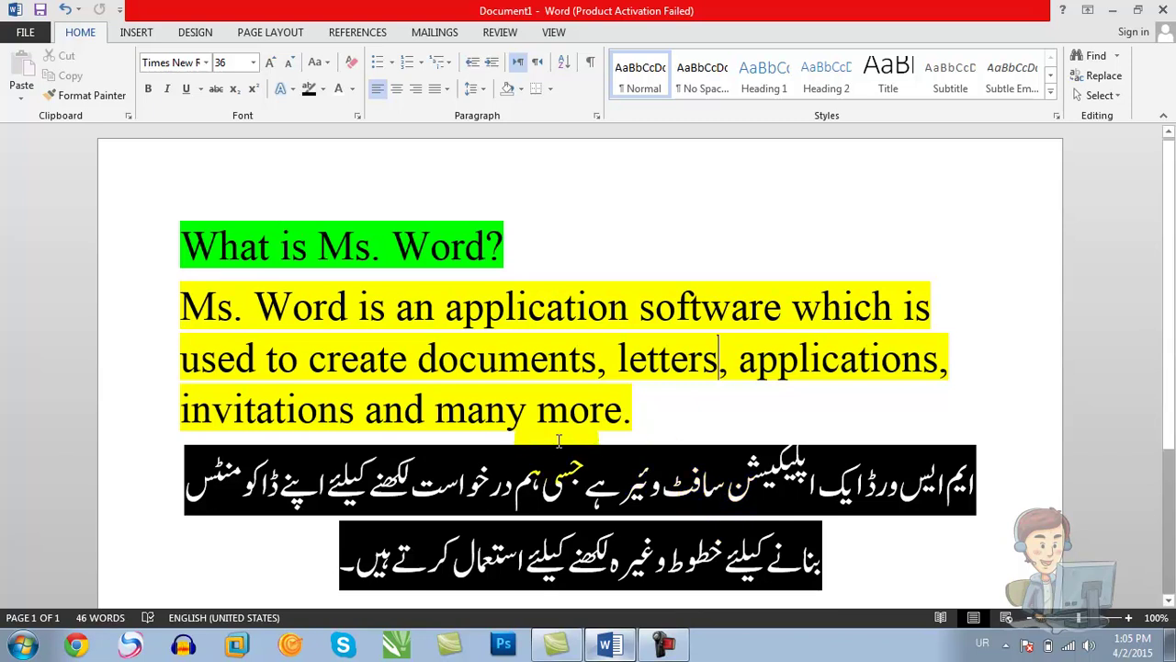
pyautogui.click(685, 360)
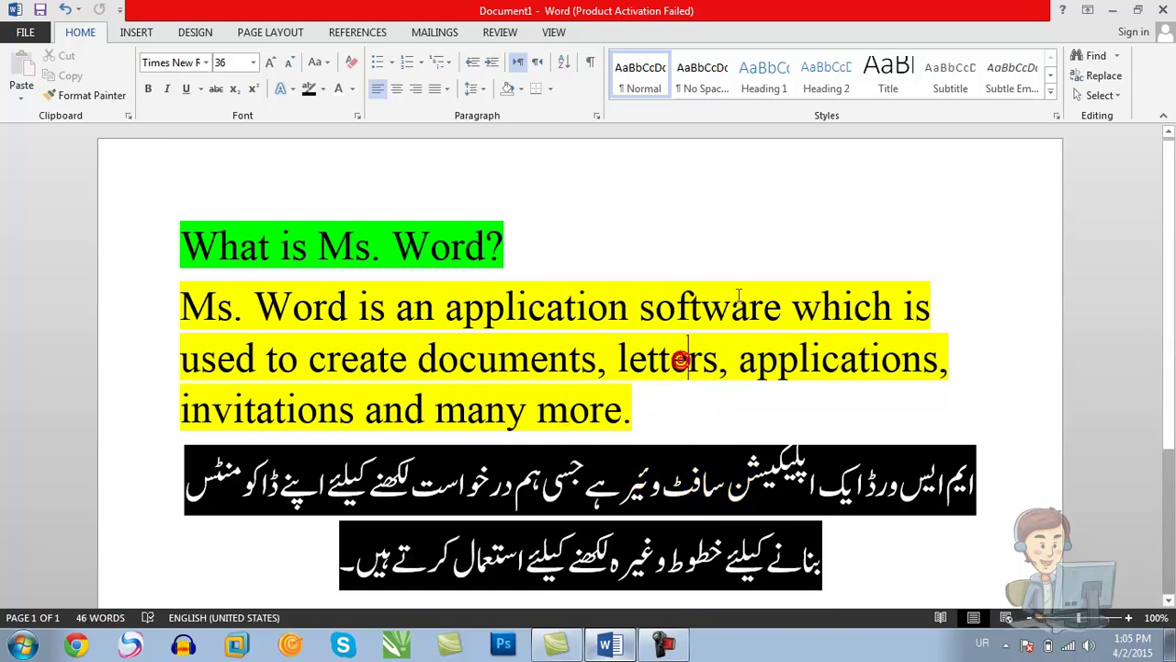
pyautogui.click(917, 306)
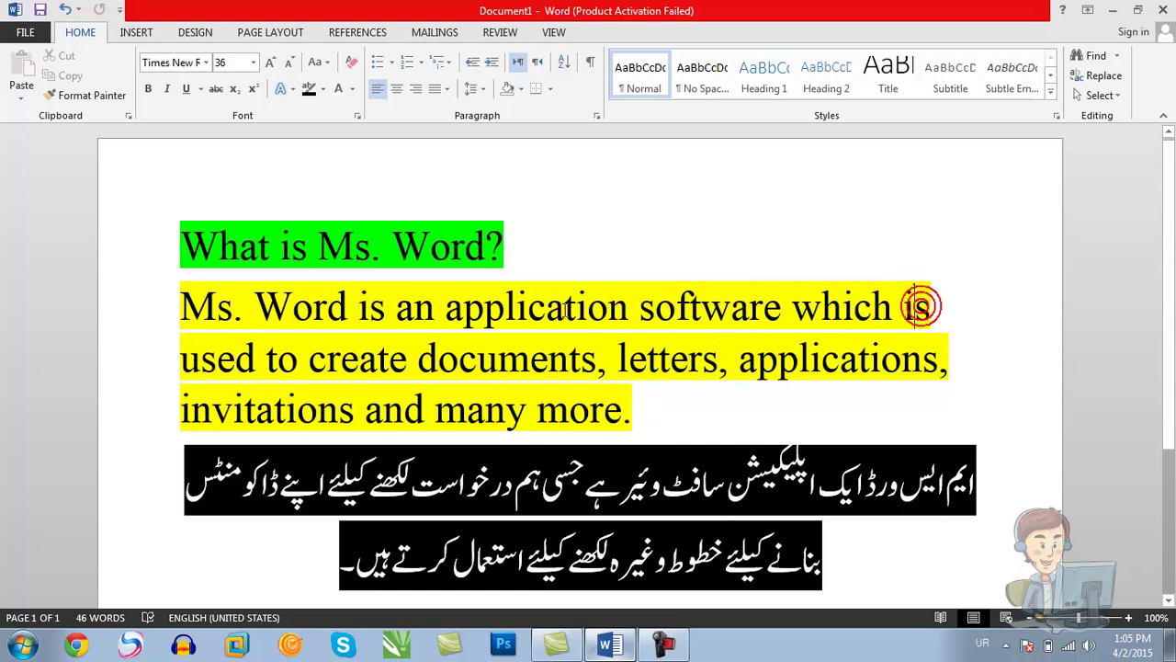
pyautogui.click(564, 391)
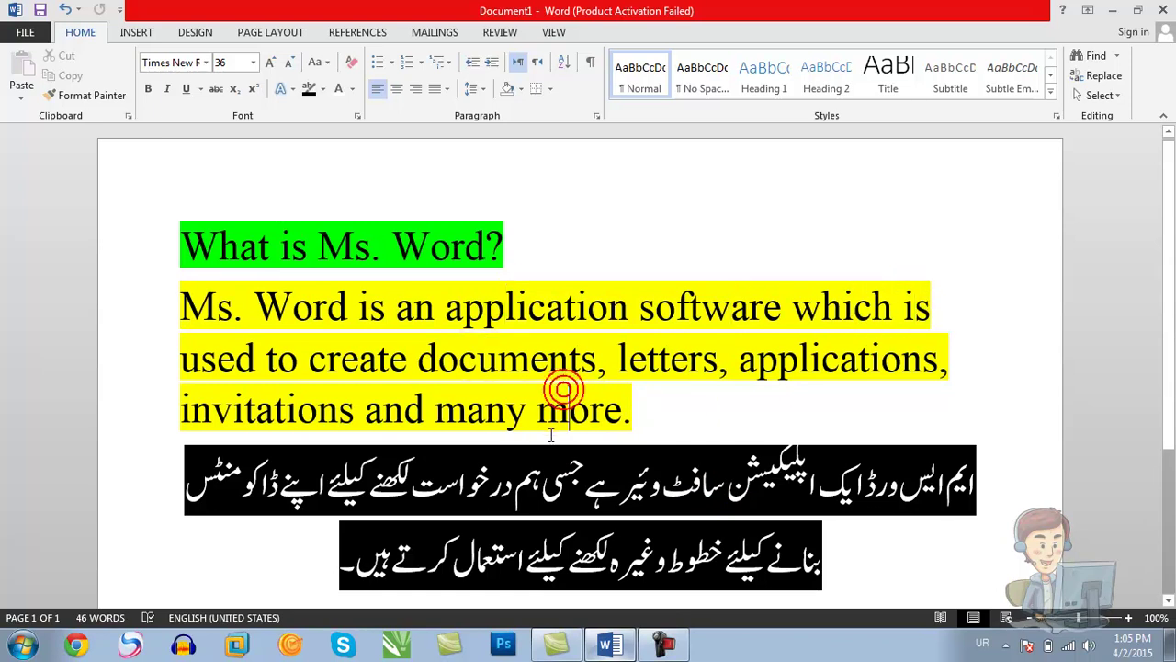
pyautogui.click(631, 487)
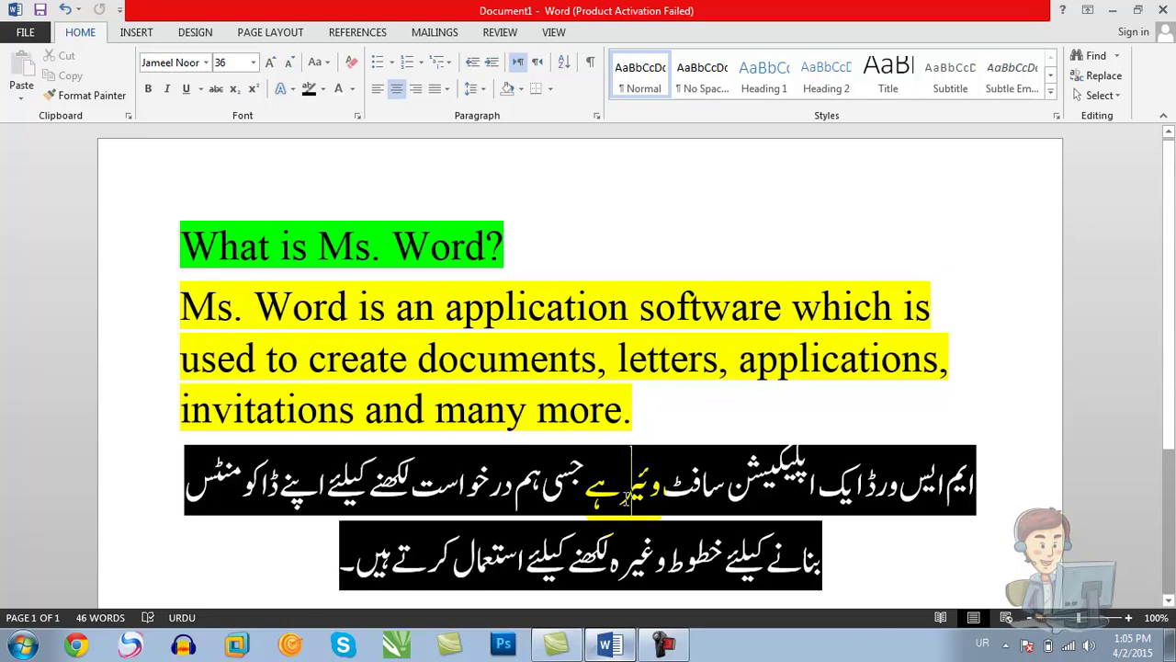
# Step: Minimize Word, refresh the desktop, and open the Office 2010 installer folder
pyautogui.click(1113, 11)
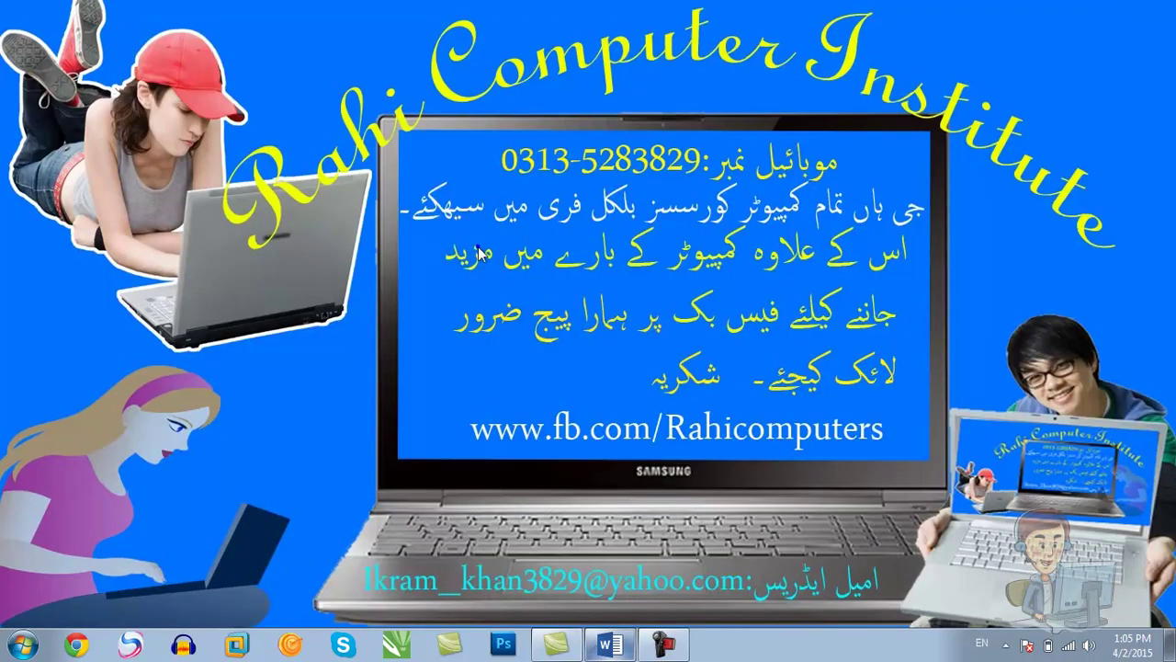
pyautogui.rightClick(477, 254)
pyautogui.click(515, 303)
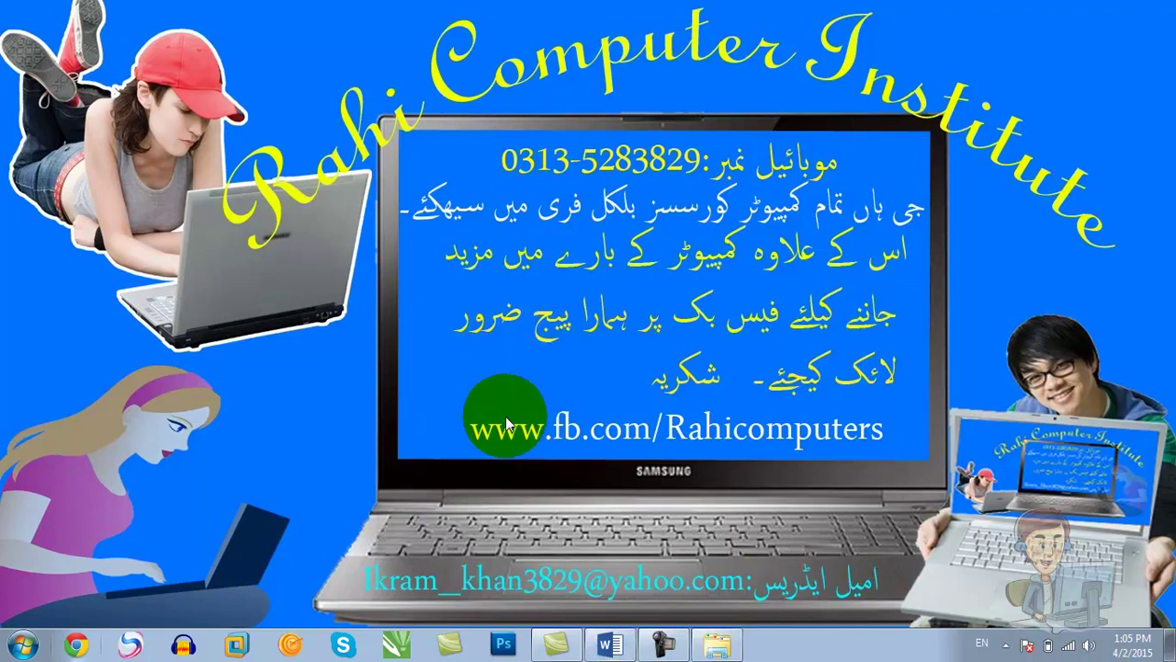
pyautogui.click(721, 649)
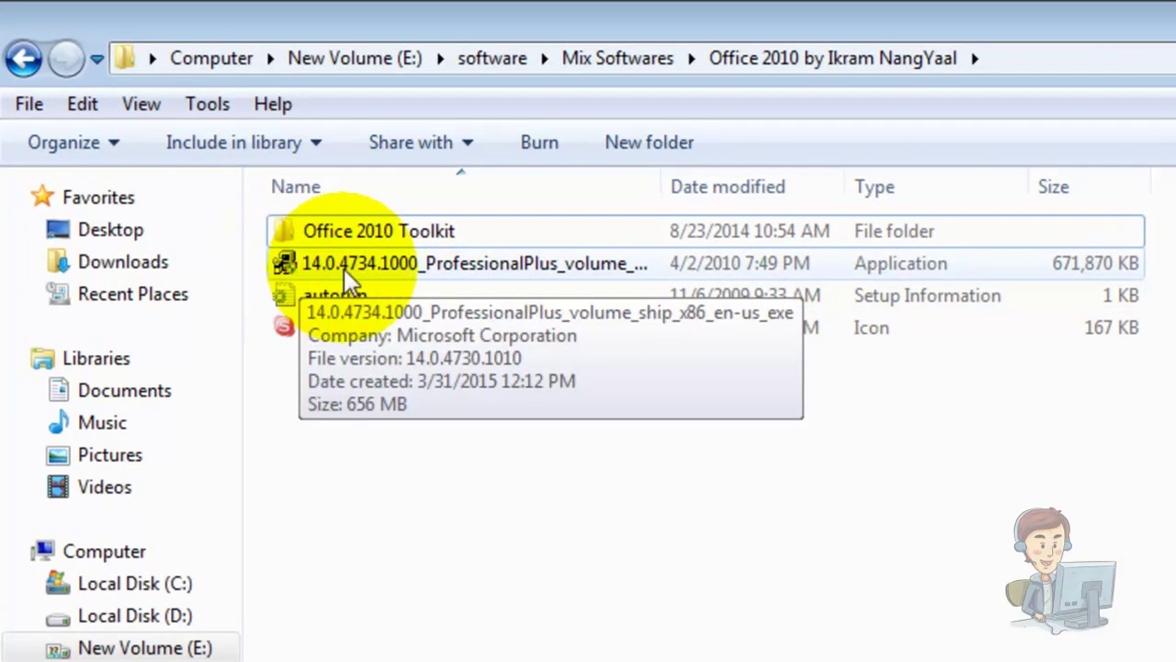
pyautogui.rightClick(569, 274)
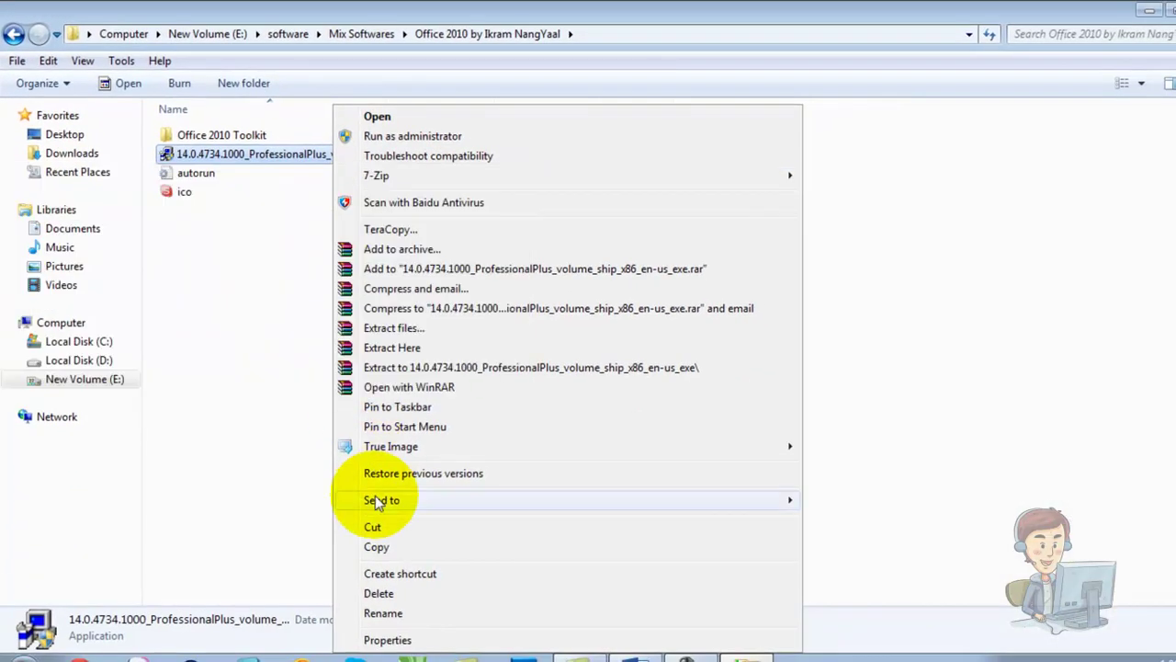
pyautogui.click(386, 640)
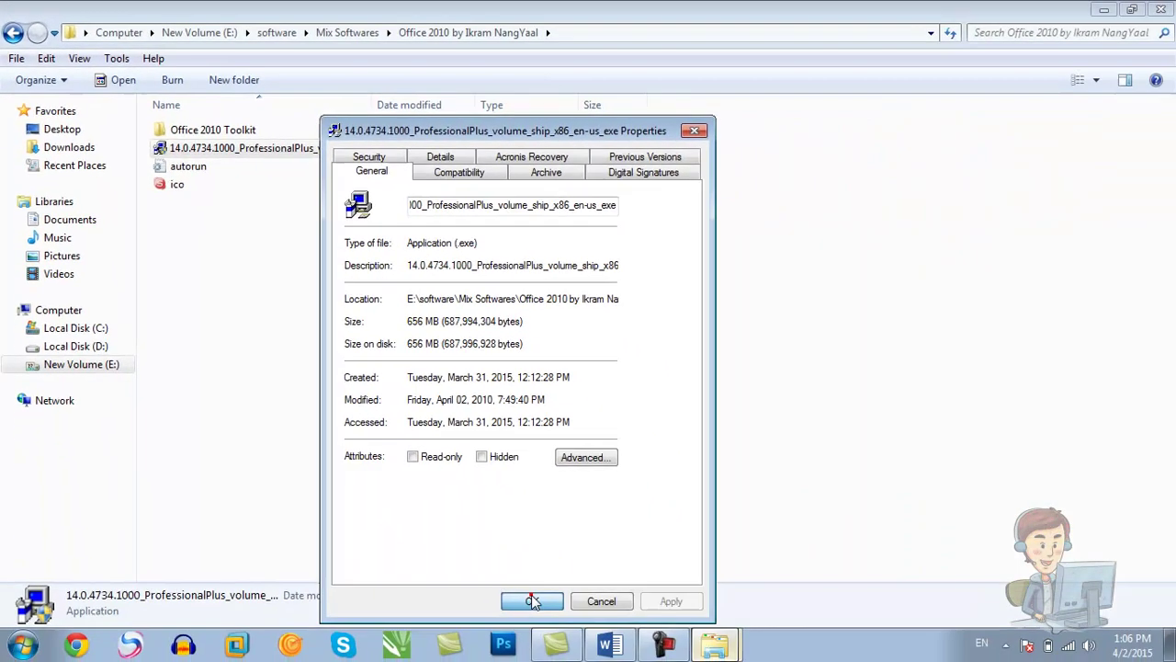
pyautogui.click(532, 601)
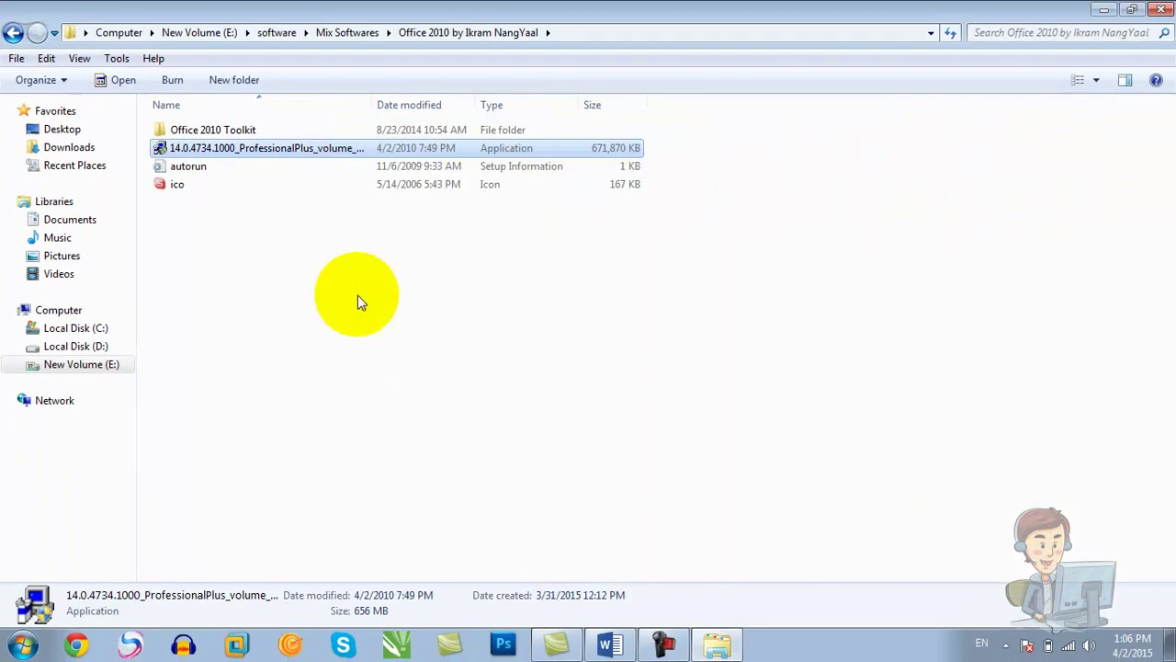
pyautogui.click(268, 150)
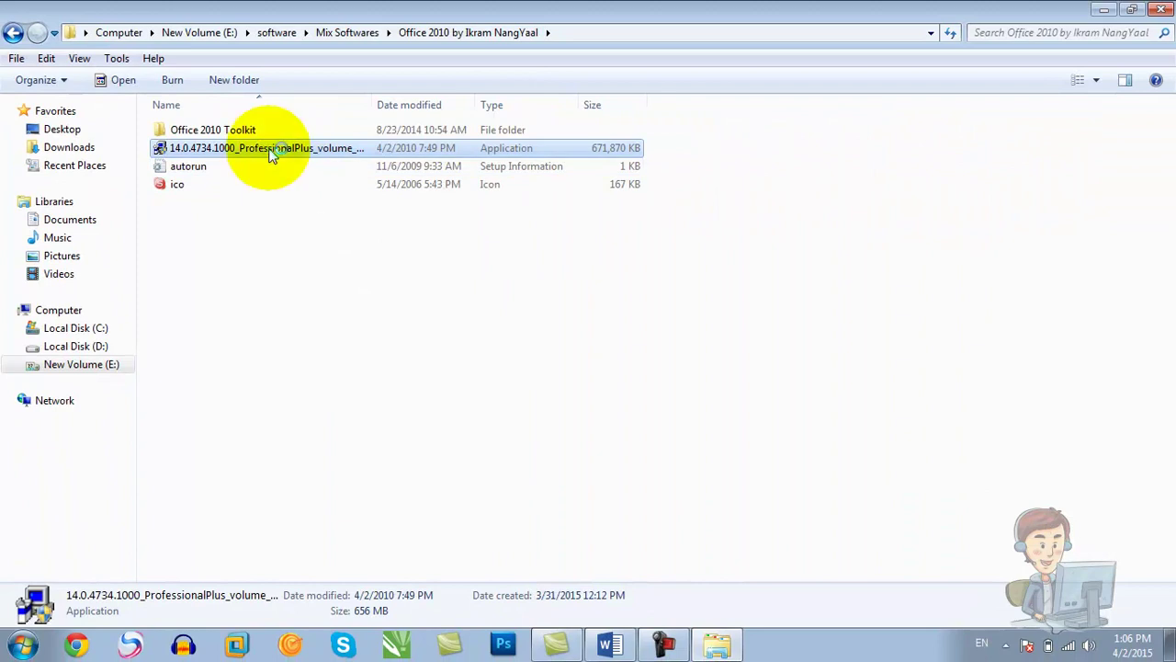
pyautogui.click(1104, 9)
pyautogui.rightClick(435, 305)
# Step: Refresh the desktop and launch Office 2010 Setup to reach the installation-type choice
pyautogui.click(484, 348)
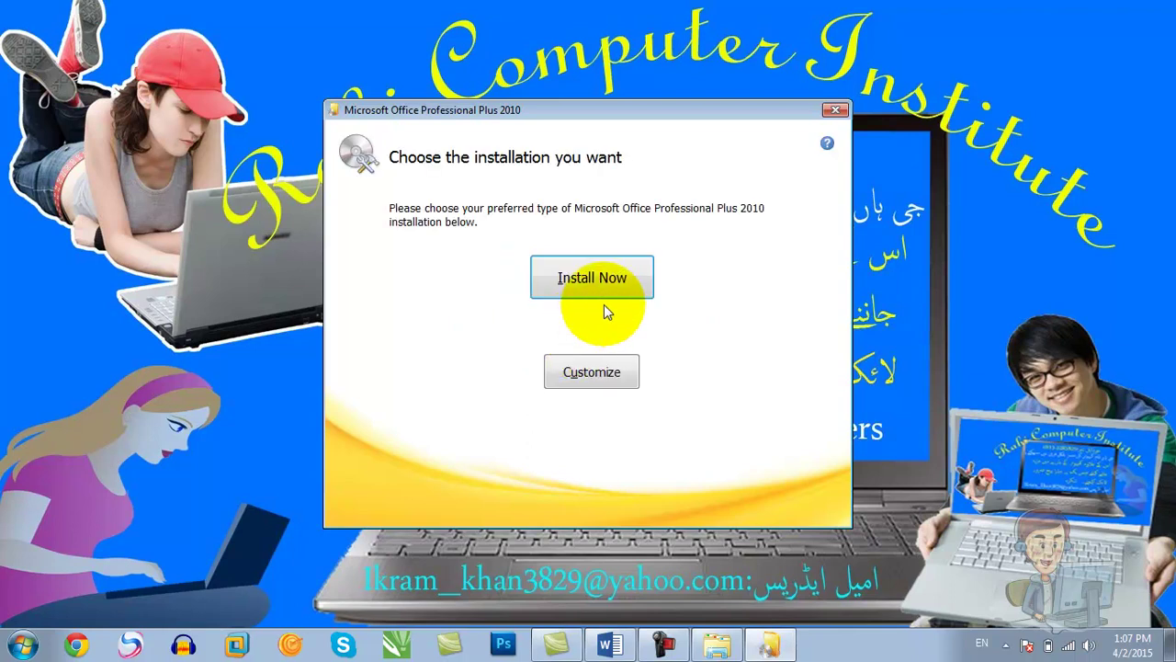
pyautogui.click(952, 445)
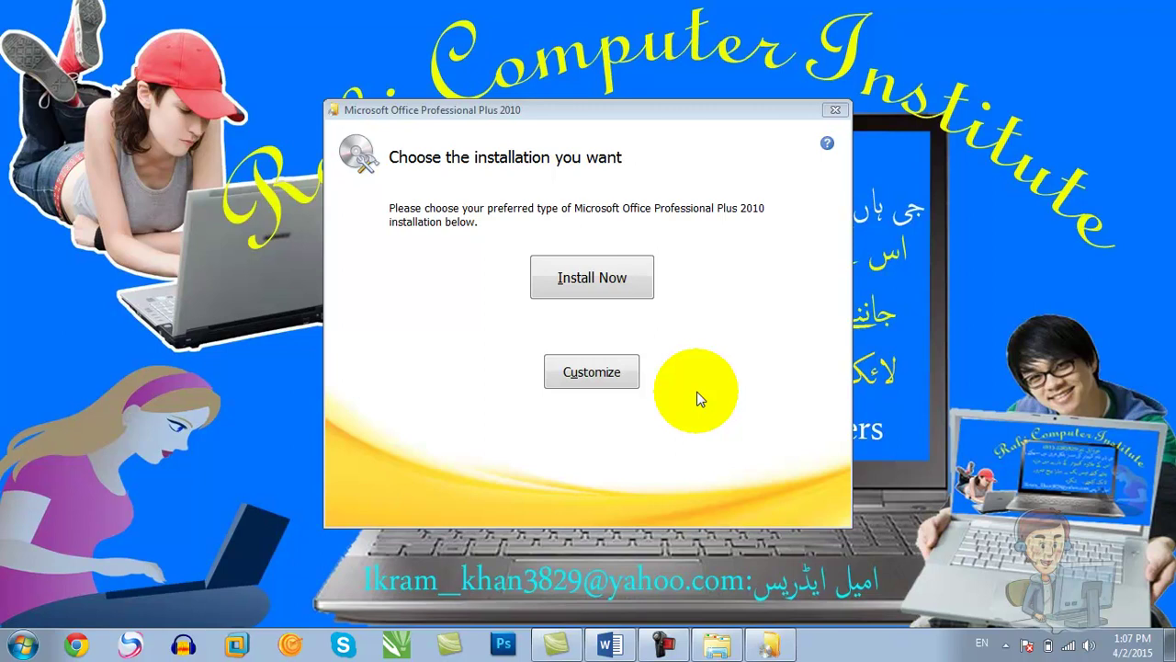
# Step: Choose a custom install and set Access, InfoPath, OneNote and Outlook to Not Available
pyautogui.click(605, 379)
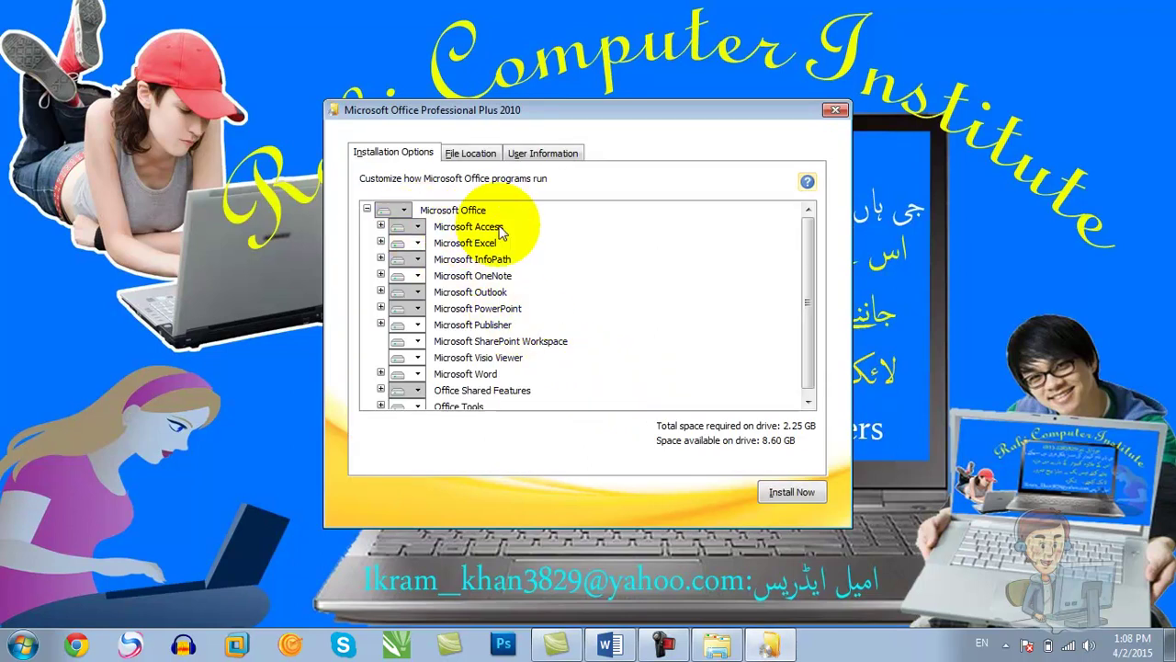
pyautogui.click(418, 227)
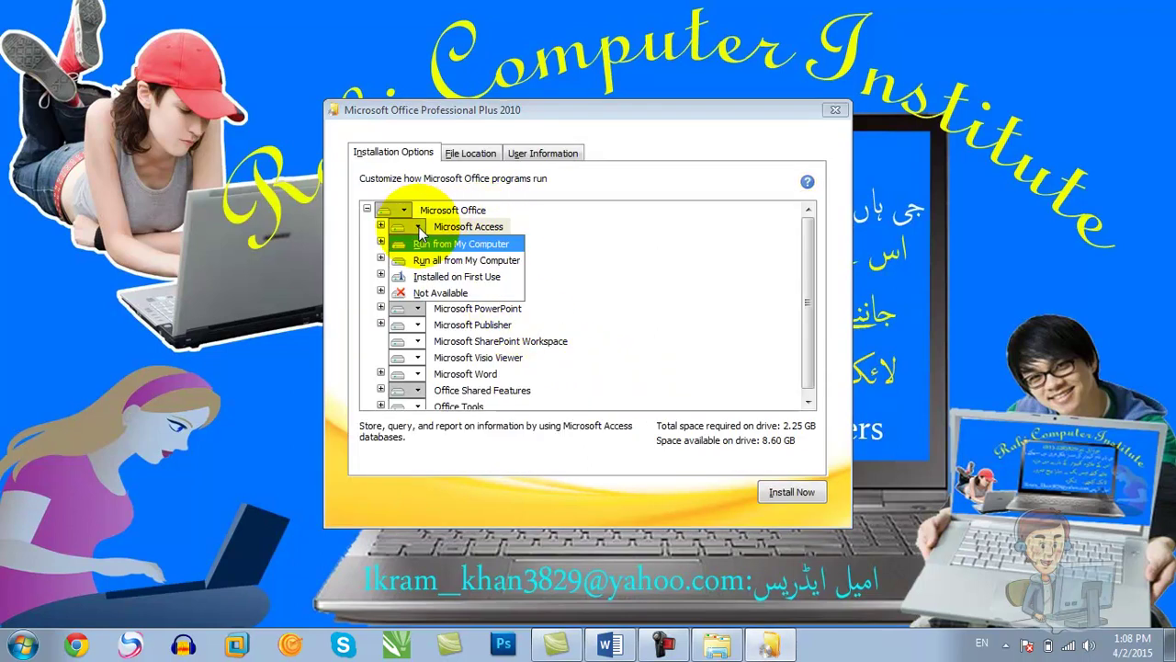
pyautogui.click(420, 294)
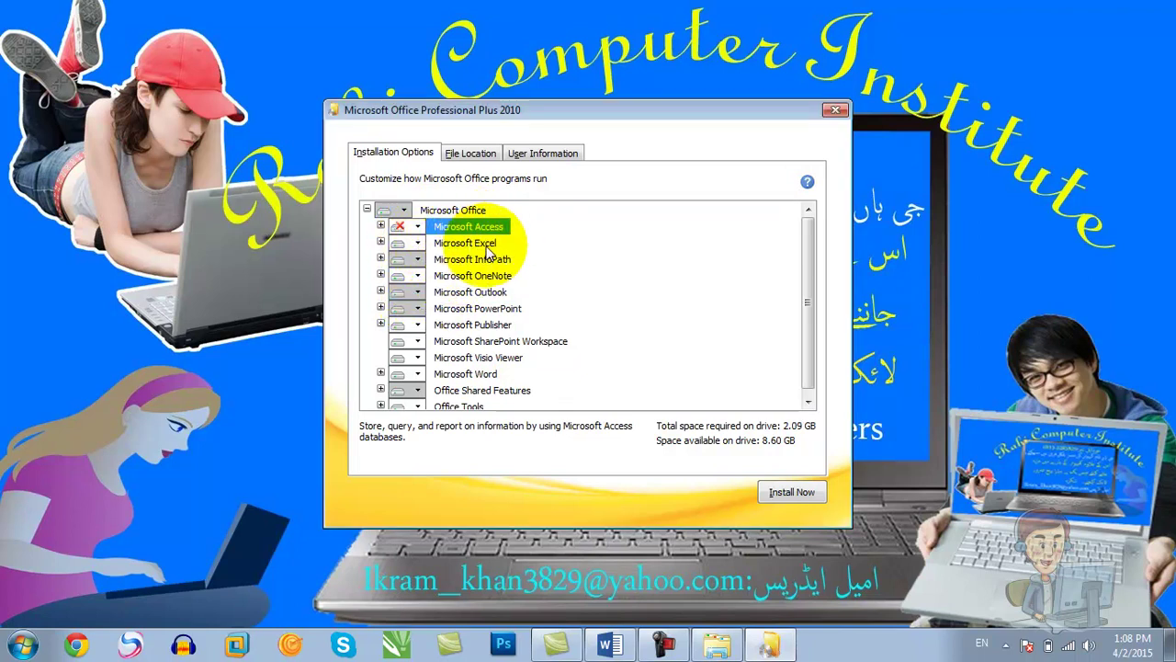
pyautogui.click(418, 260)
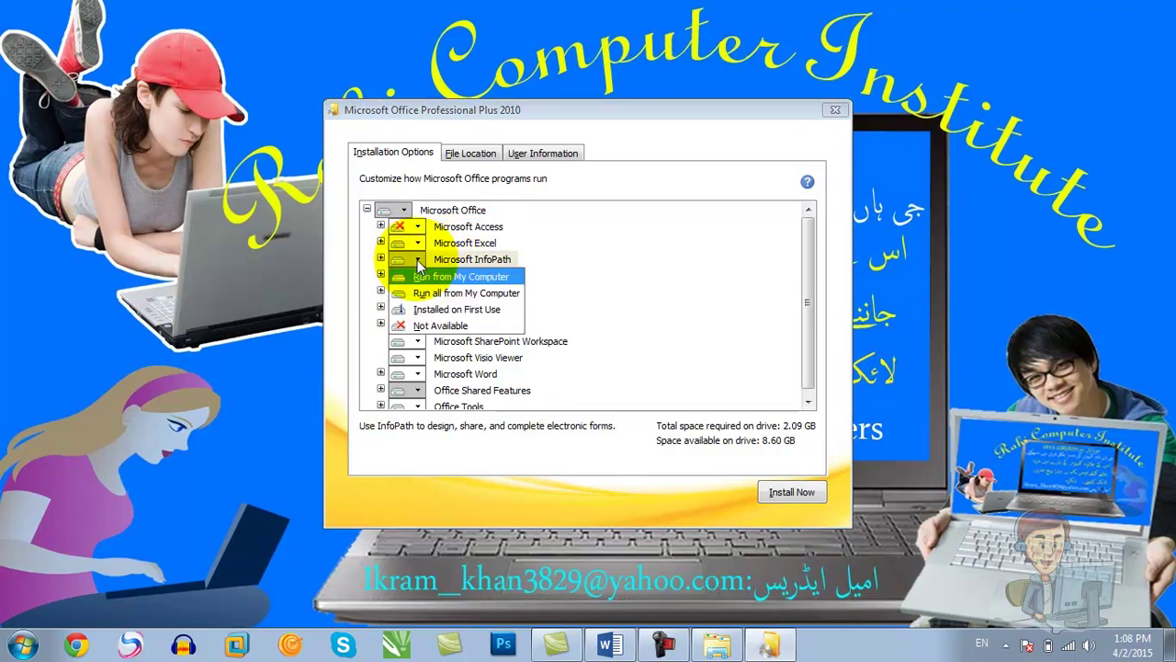
pyautogui.click(426, 328)
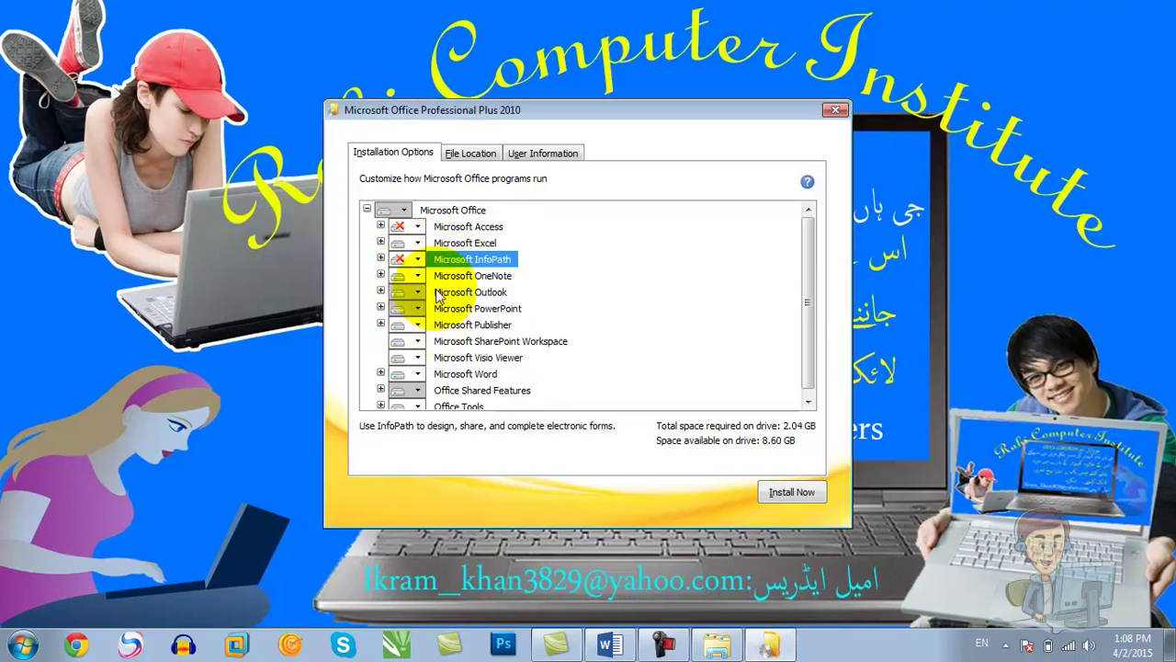
pyautogui.click(419, 275)
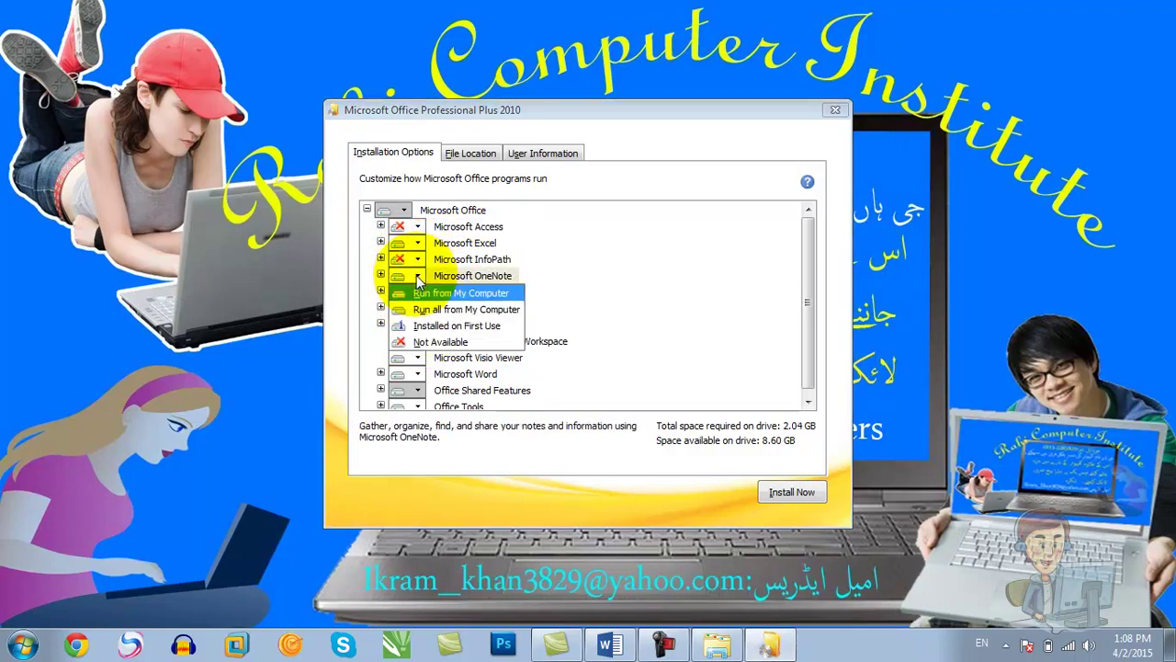
pyautogui.click(429, 340)
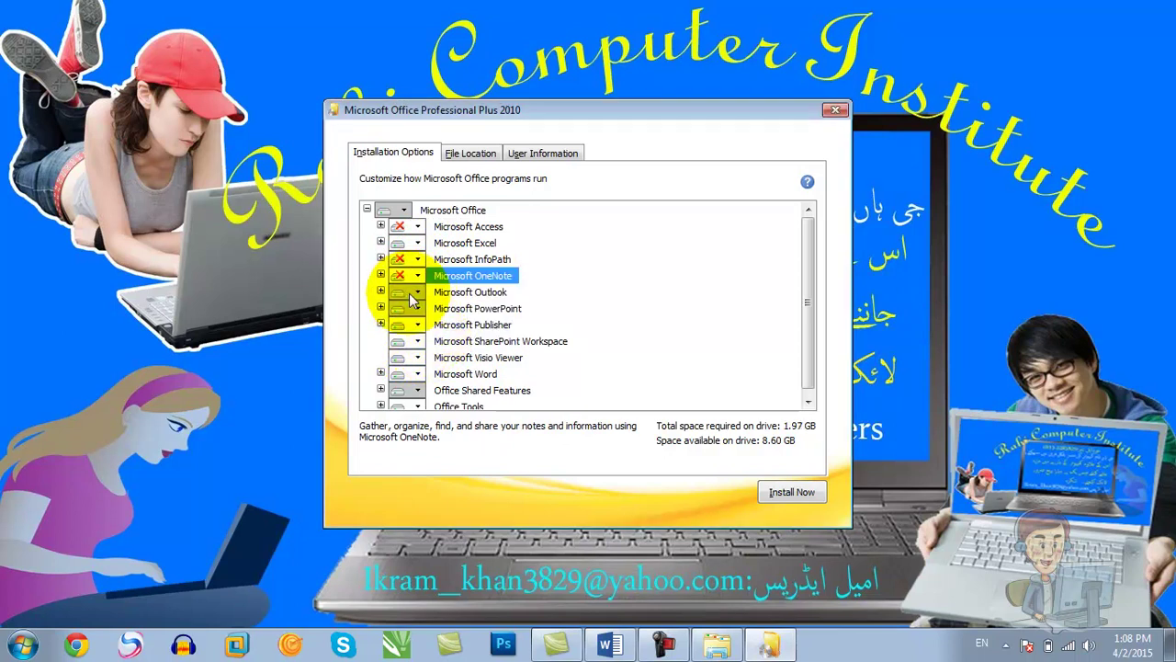
pyautogui.click(416, 292)
pyautogui.click(427, 358)
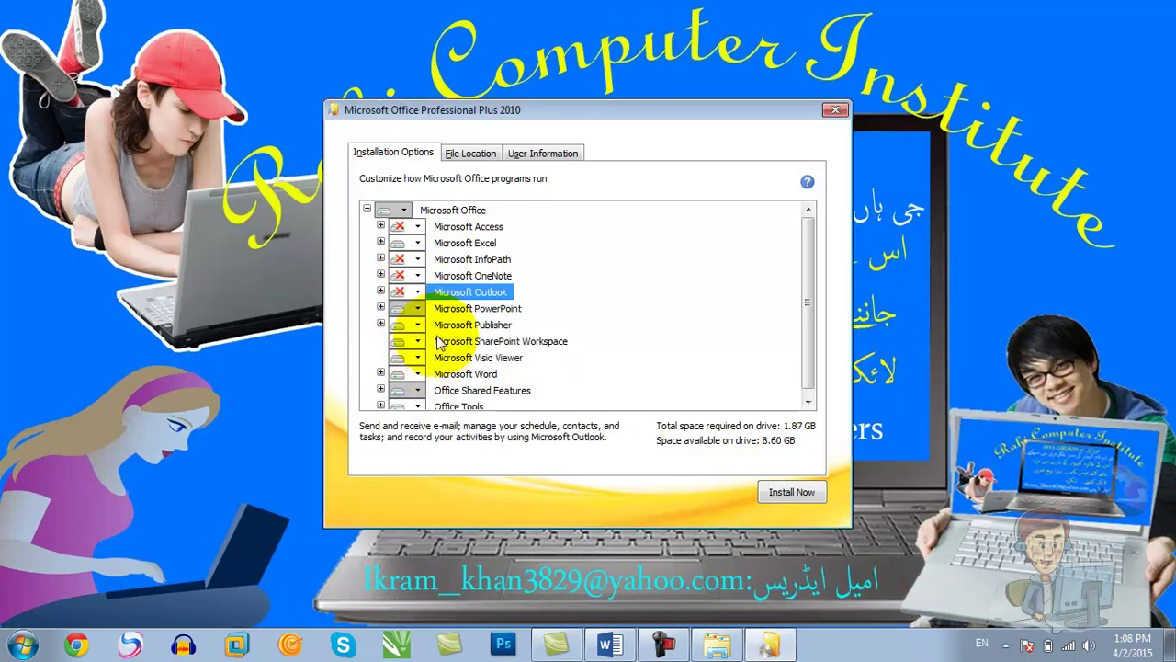
# Step: Set PowerPoint, Publisher, SharePoint Workspace and Visio Viewer to Not Available
pyautogui.click(418, 309)
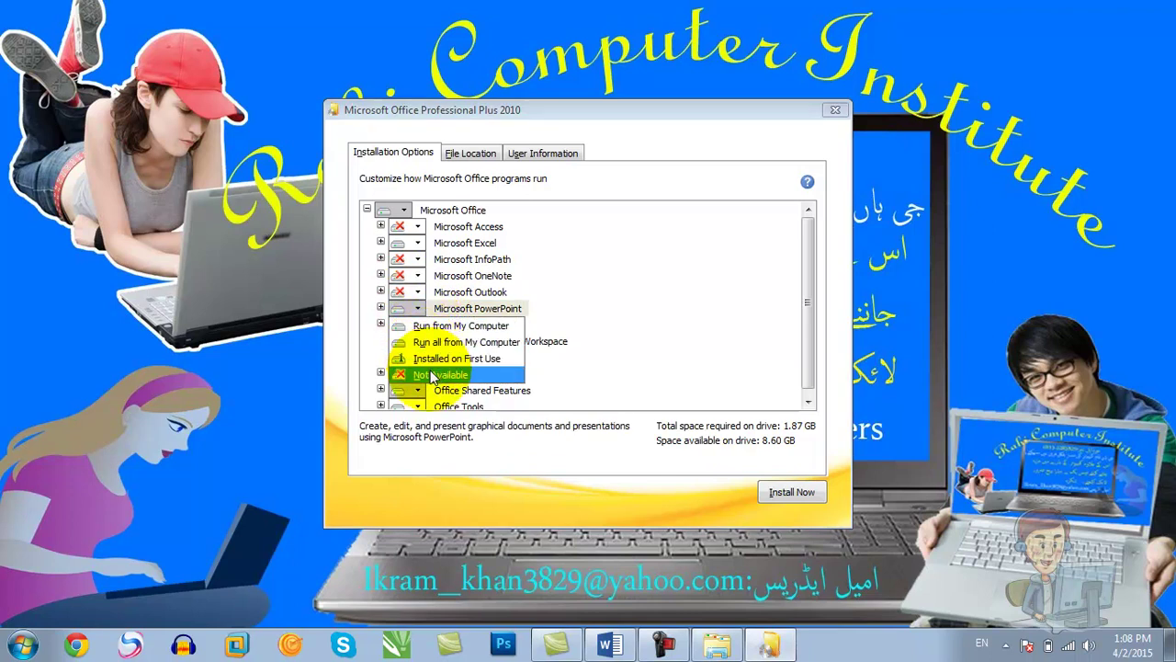
pyautogui.click(432, 374)
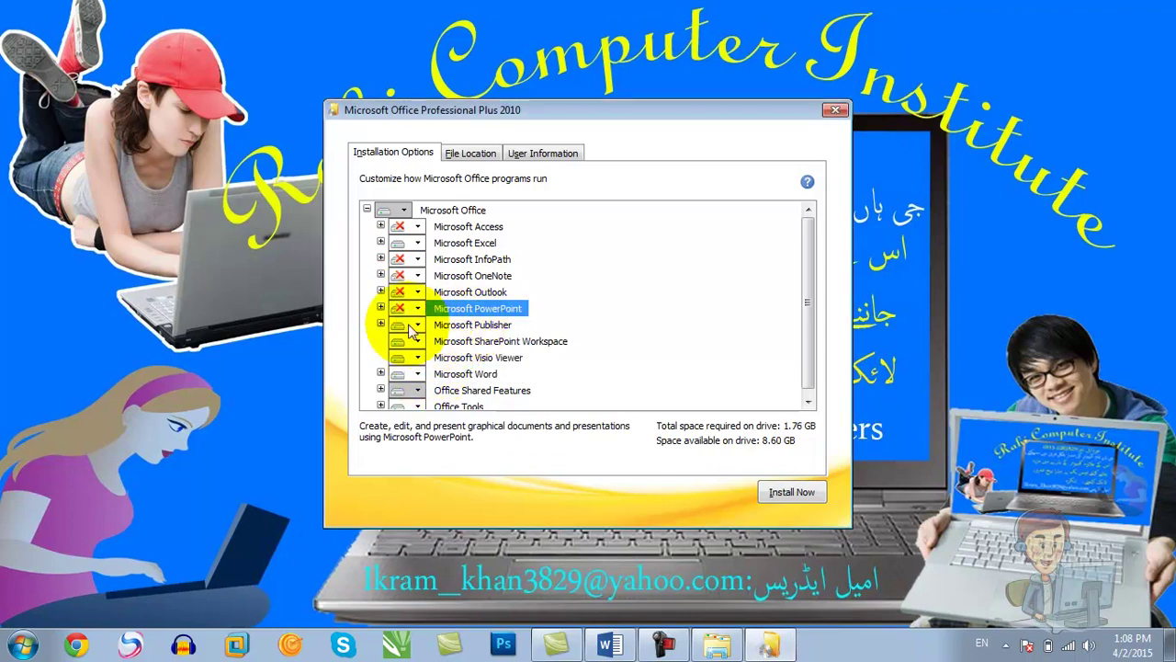
pyautogui.click(415, 326)
pyautogui.click(429, 392)
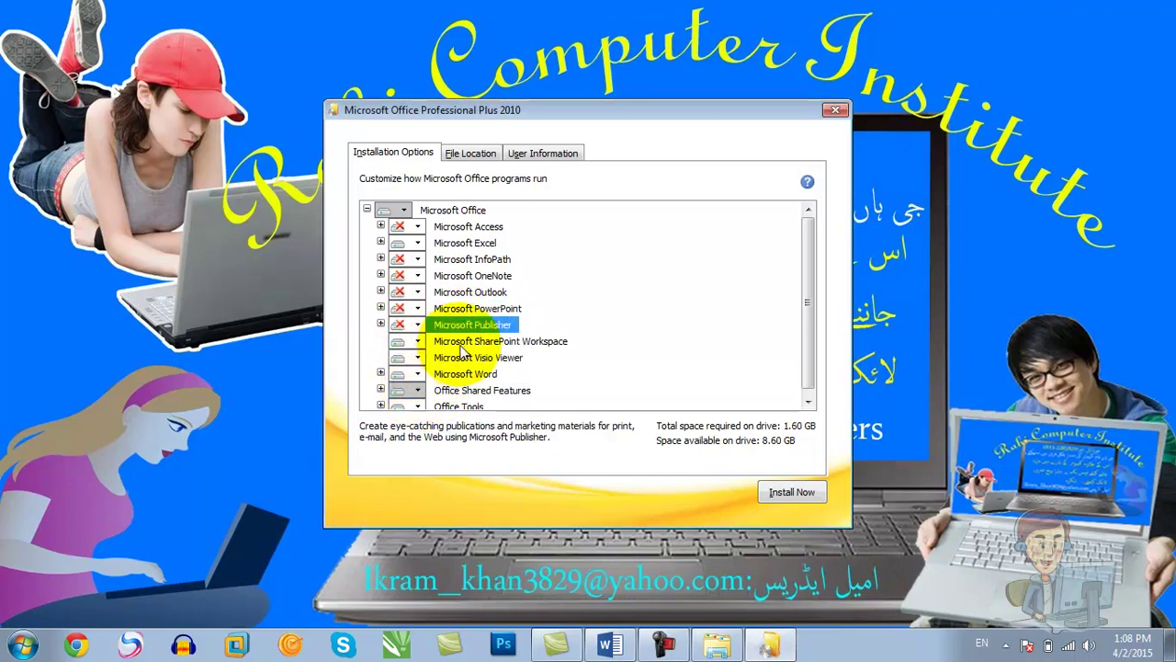
pyautogui.click(416, 341)
pyautogui.click(429, 408)
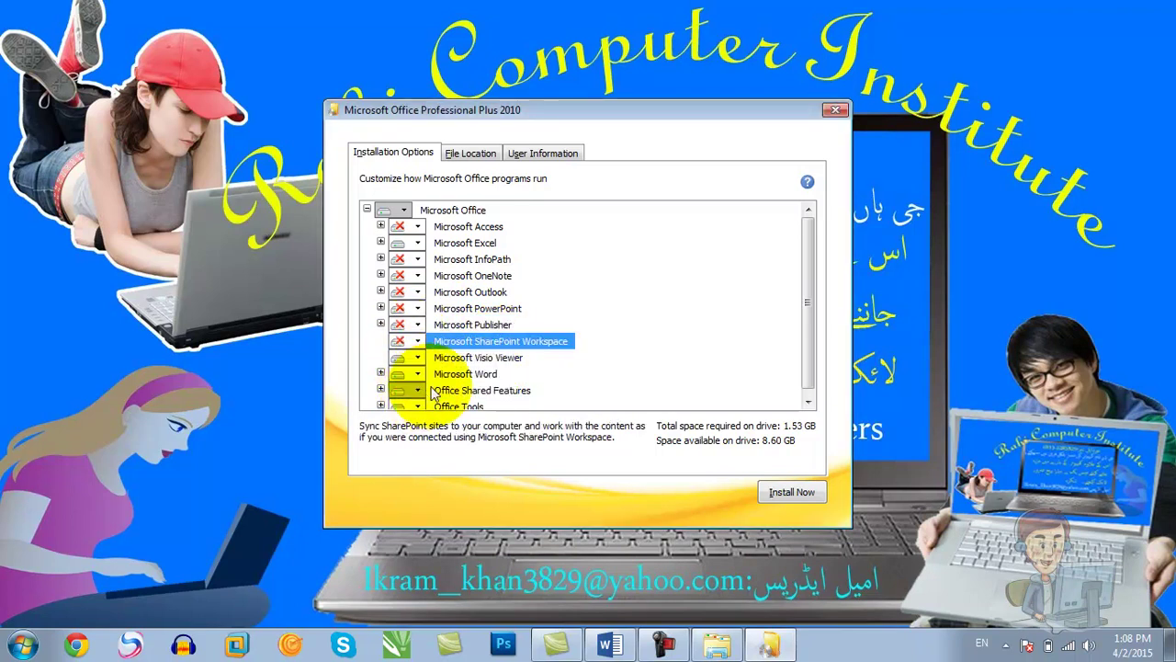
pyautogui.click(416, 357)
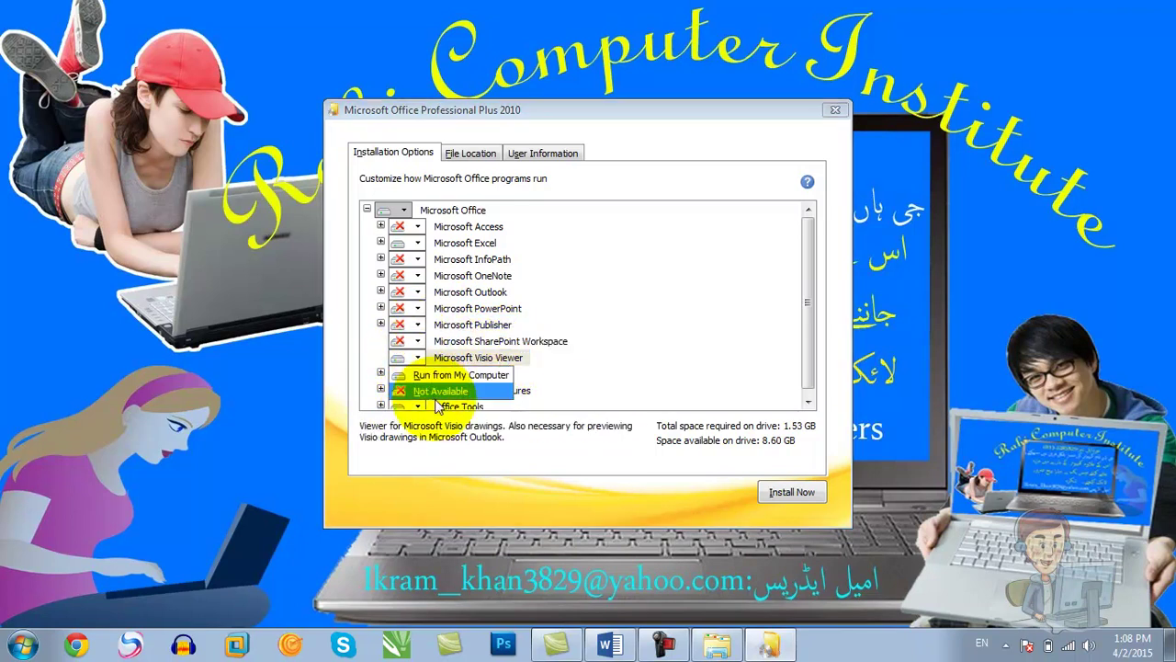
pyautogui.click(438, 393)
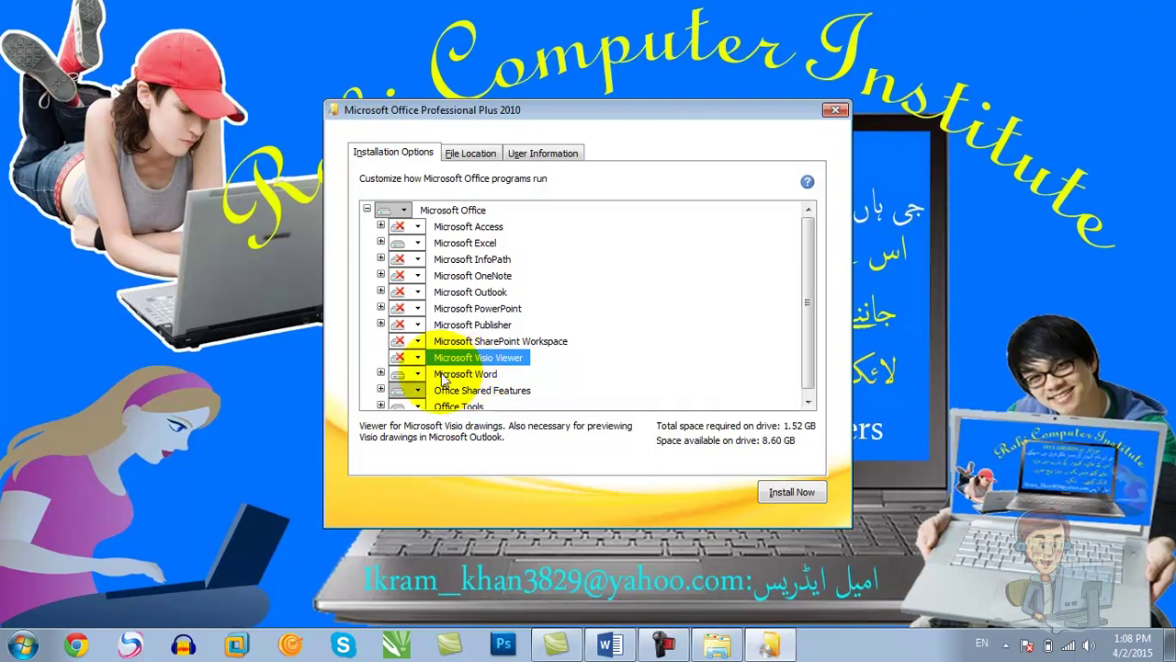
pyautogui.scroll(-1, 455, 391)
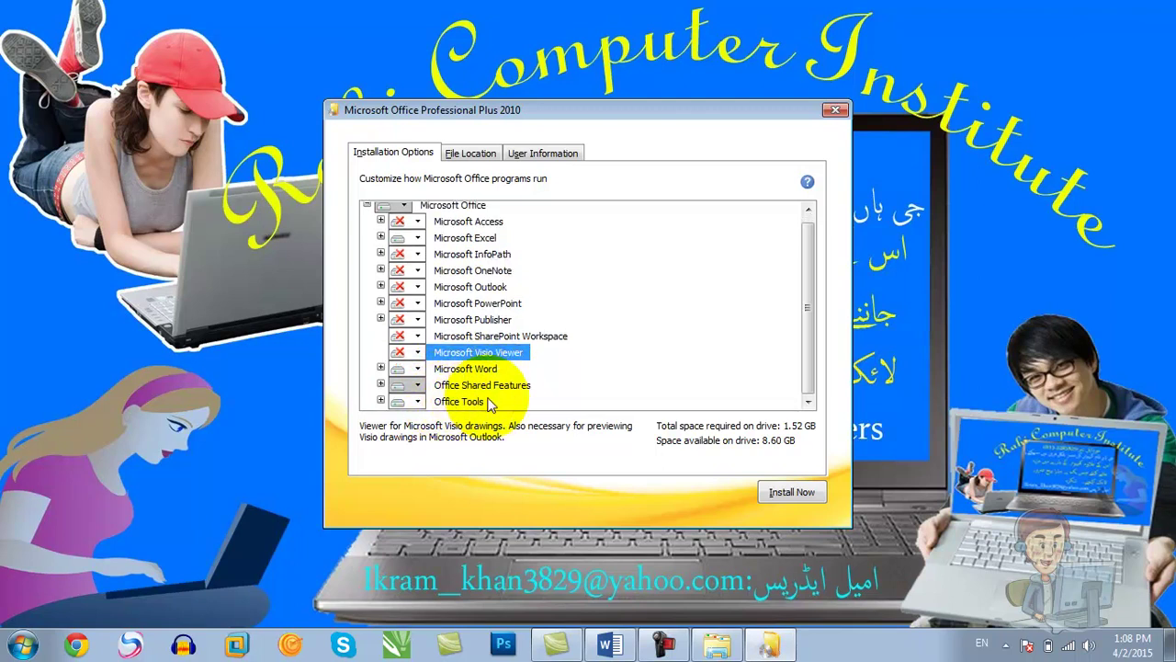
# Step: Check the install path under File Location and install Office with the custom choices
pyautogui.click(467, 158)
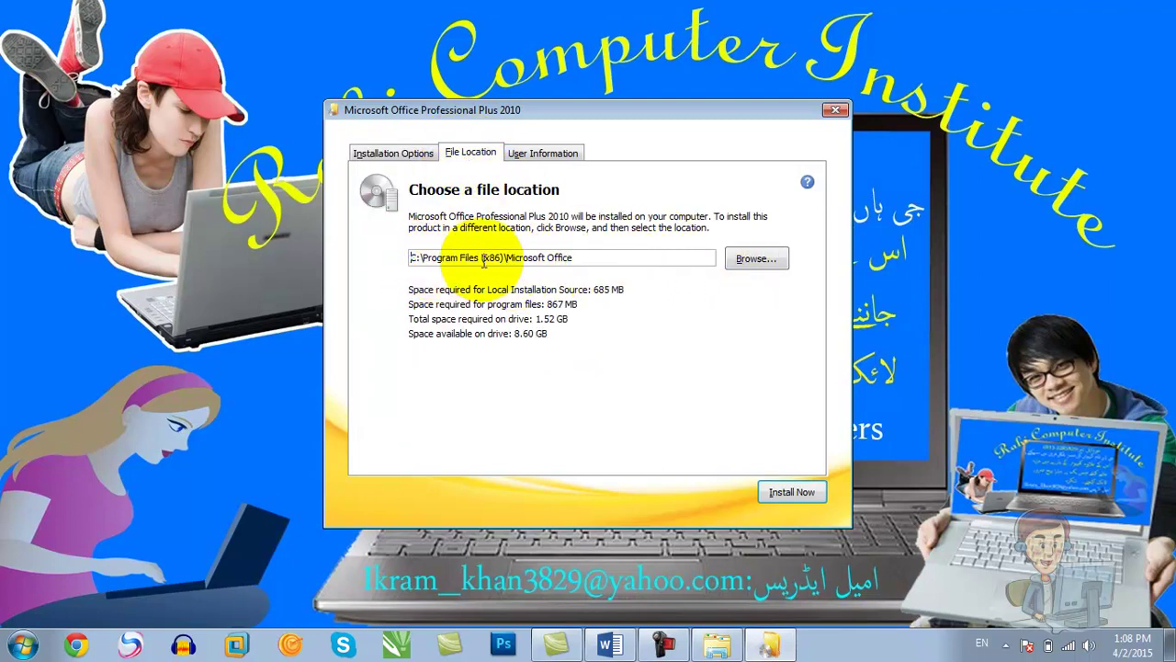
pyautogui.click(790, 494)
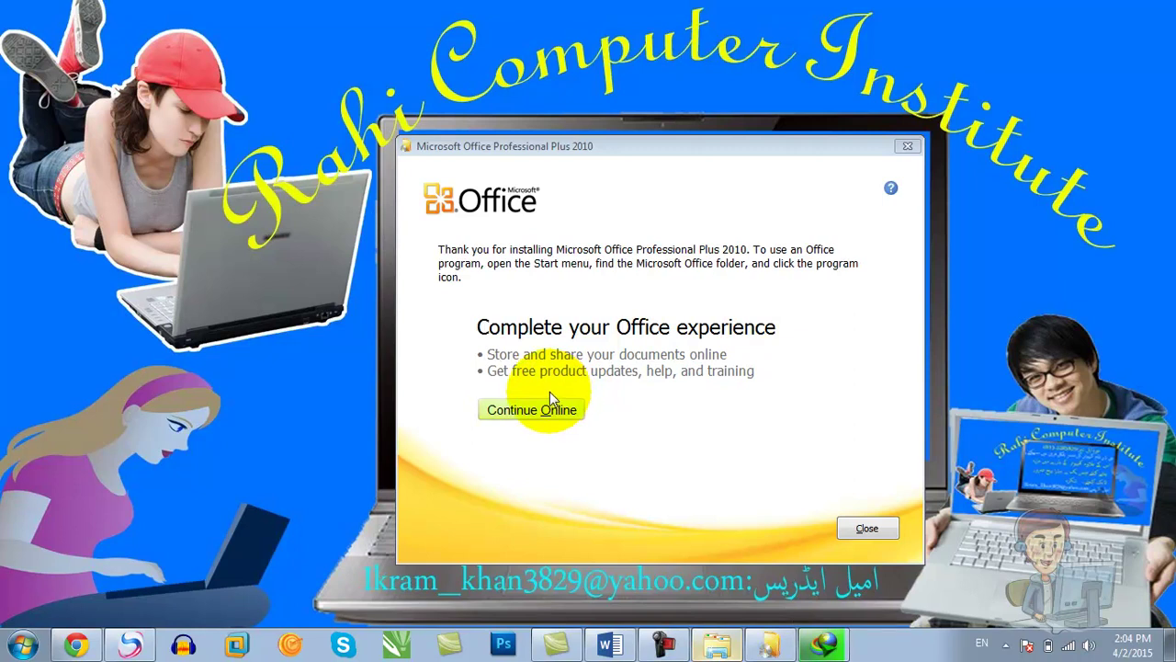
# Step: Close the Office 2010 installation completion dialog
pyautogui.click(867, 528)
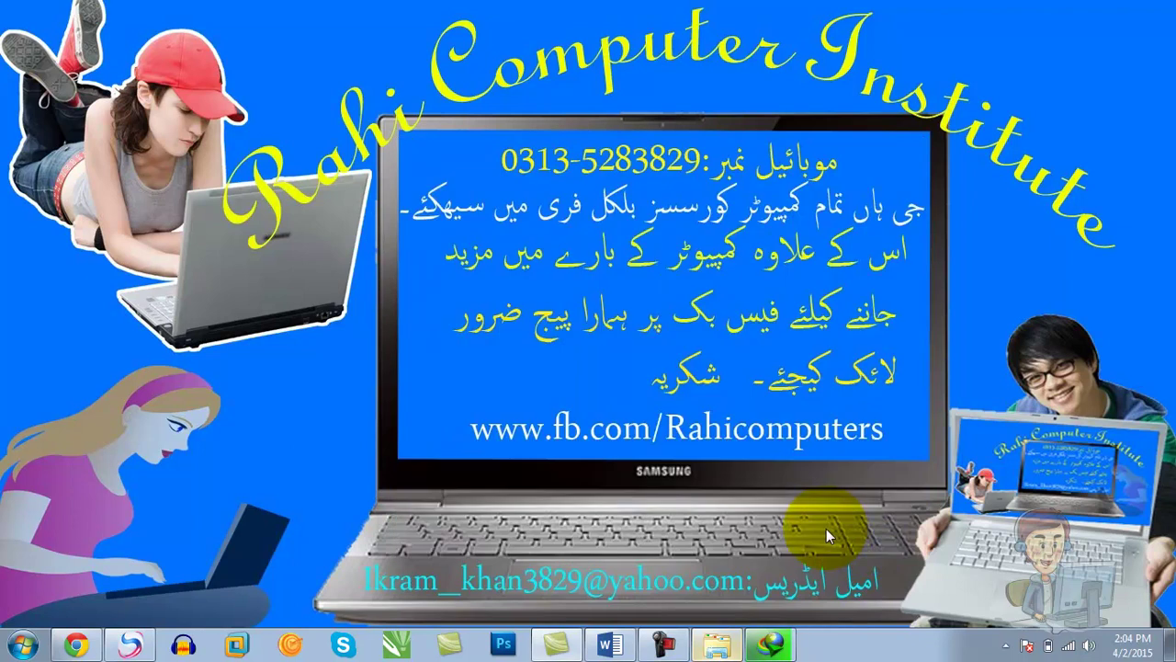